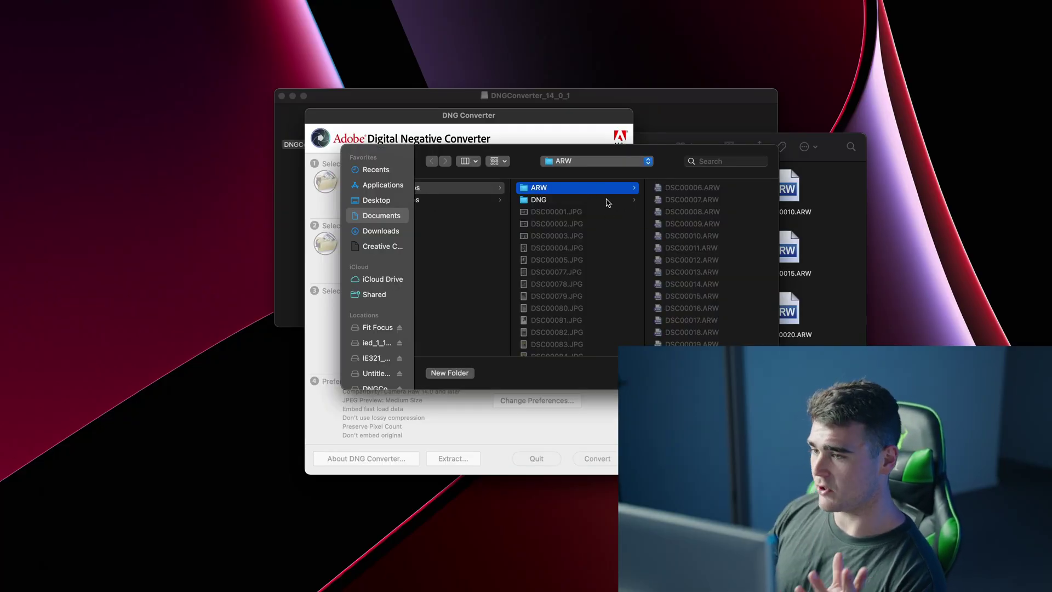
Convert the ARW folder into the DNG folder as a new location; the report shows zero images converted.
{"action": "key", "text": "Return"}
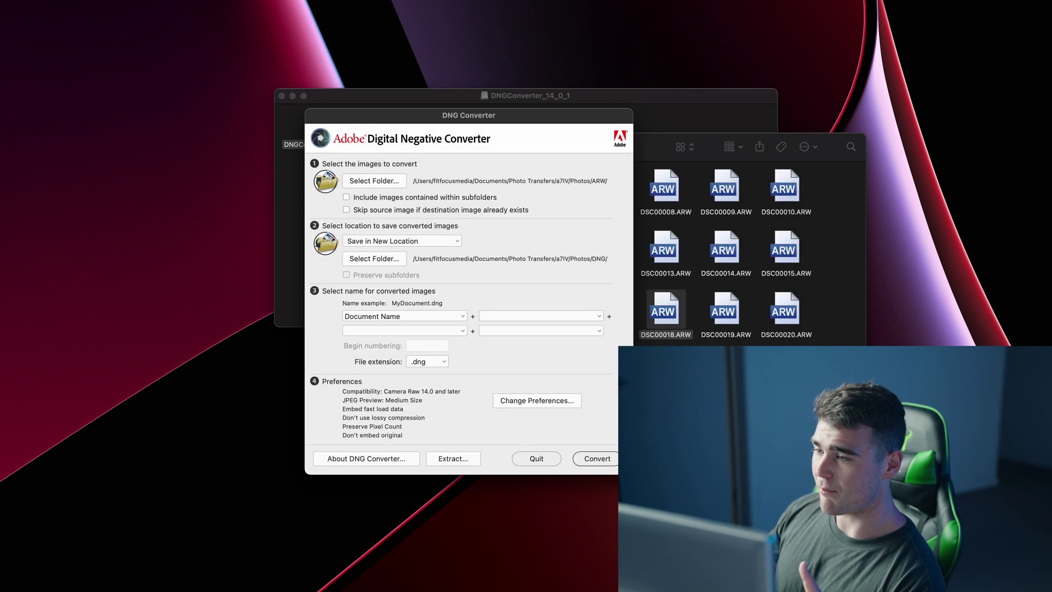
{"action": "left_click", "coordinate": [407, 241]}
{"action": "left_click", "coordinate": [407, 241]}
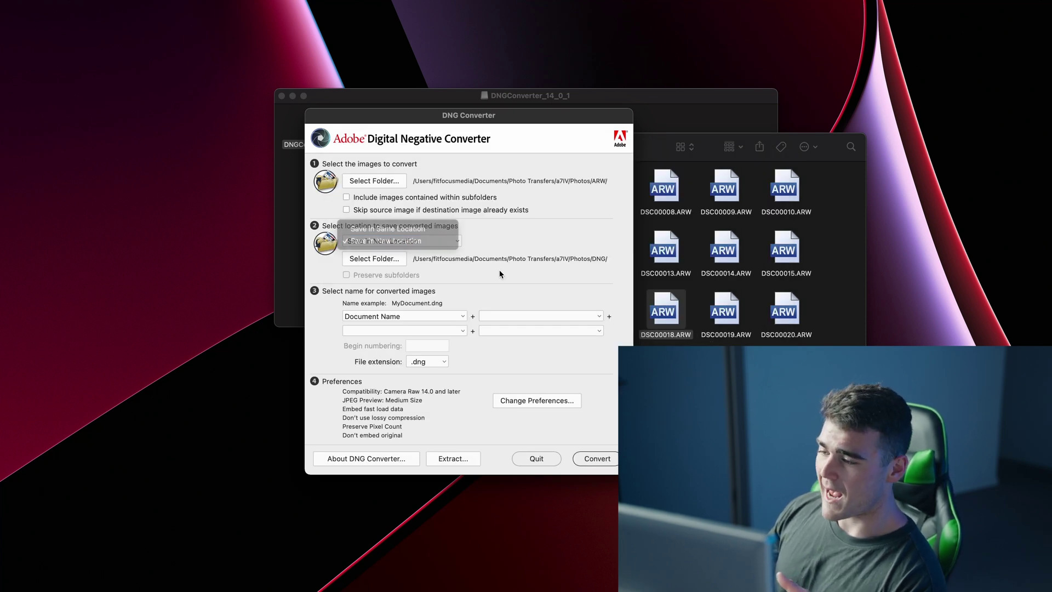
{"action": "left_click", "coordinate": [594, 458]}
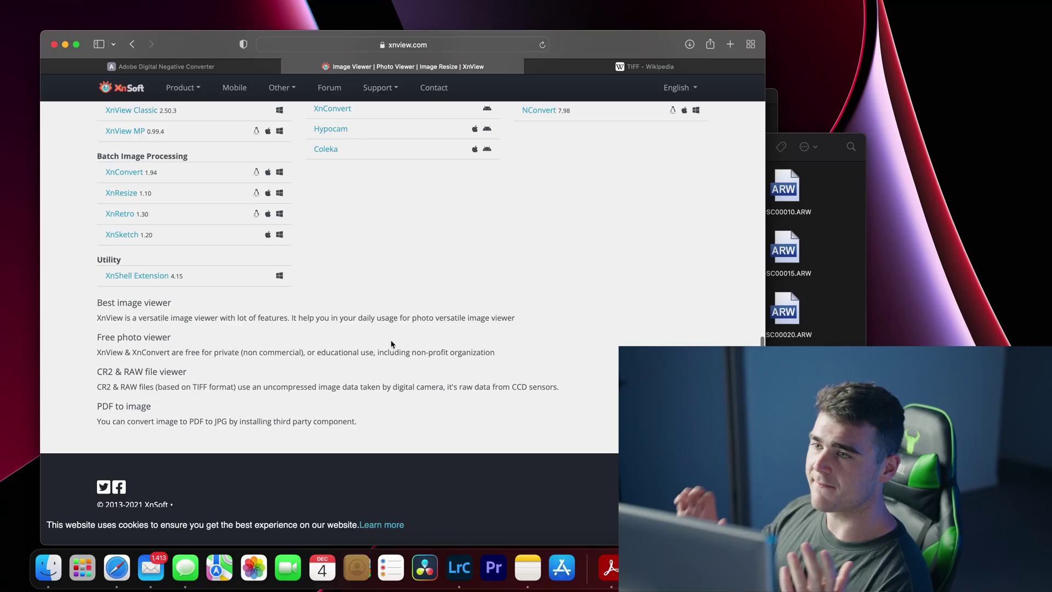
Switch the xnview.com home page banner to the XnView MP 0.99.4 slide.
{"action": "scroll", "coordinate": [391, 343], "scroll_direction": "up", "scroll_amount": 2}
{"action": "scroll", "coordinate": [391, 343], "scroll_direction": "up", "scroll_amount": 8}
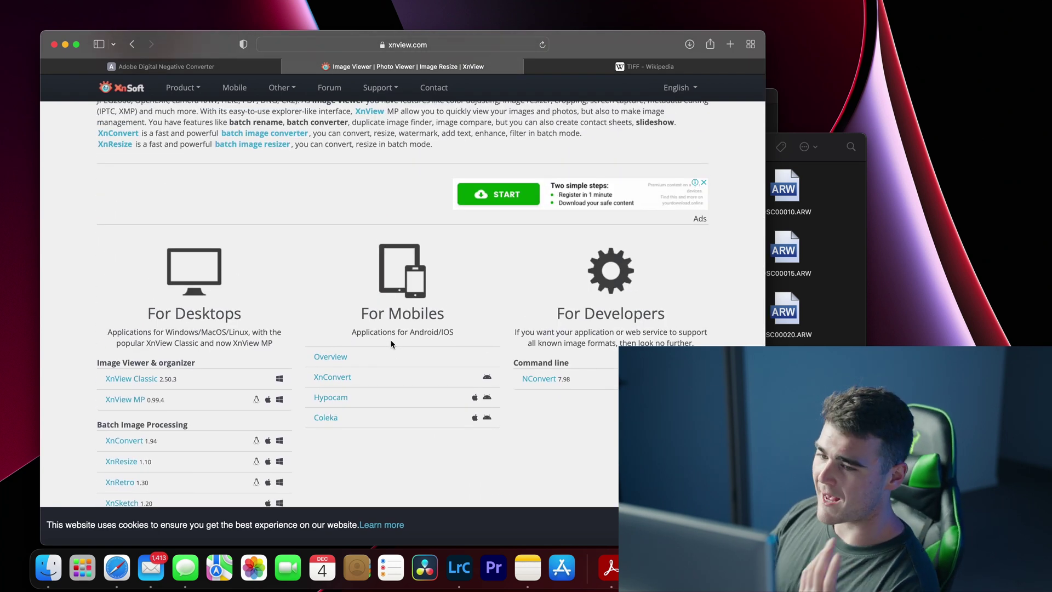
{"action": "scroll", "coordinate": [391, 344], "scroll_direction": "up", "scroll_amount": 12}
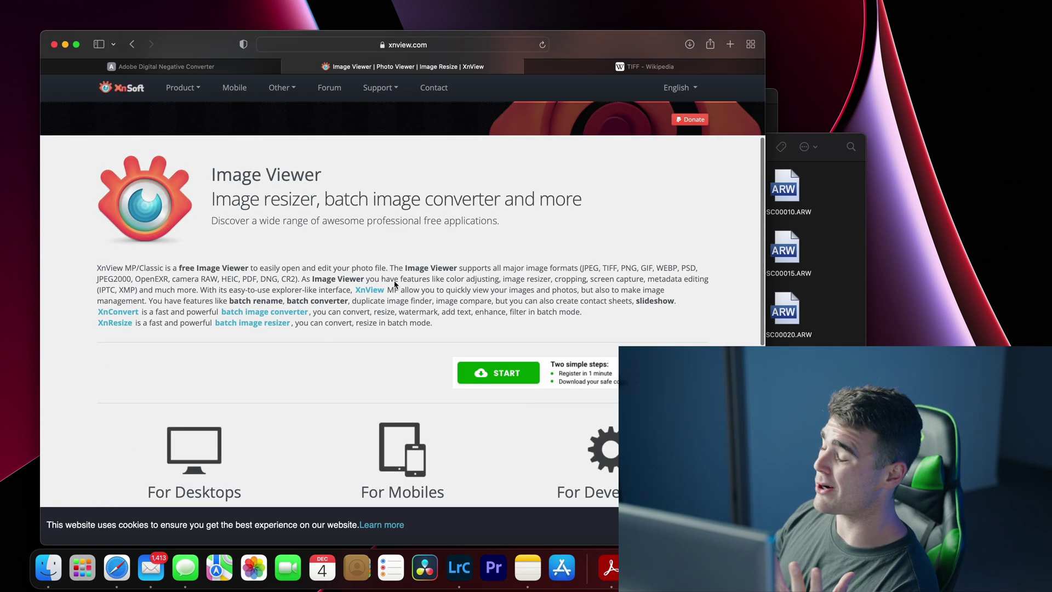
{"action": "scroll", "coordinate": [406, 312], "scroll_direction": "down", "scroll_amount": 2}
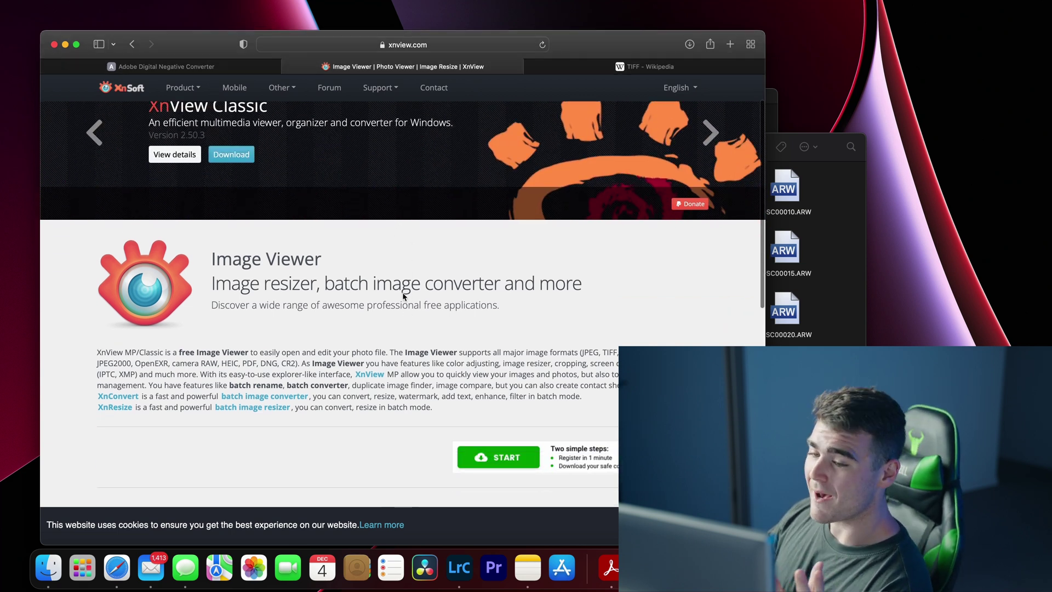
{"action": "scroll", "coordinate": [238, 159], "scroll_direction": "up", "scroll_amount": 2}
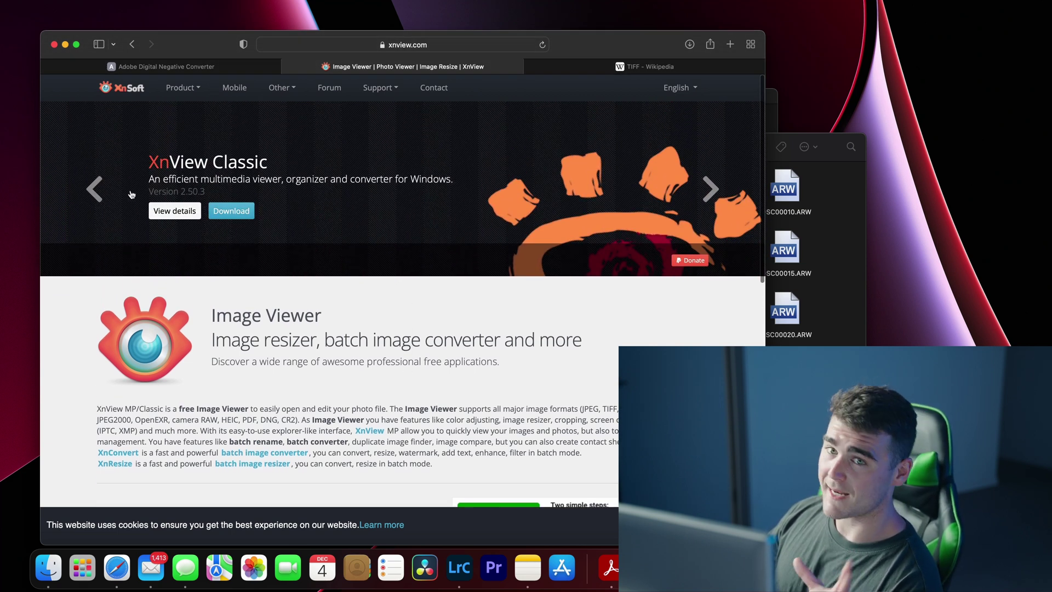
{"action": "left_click", "coordinate": [95, 189]}
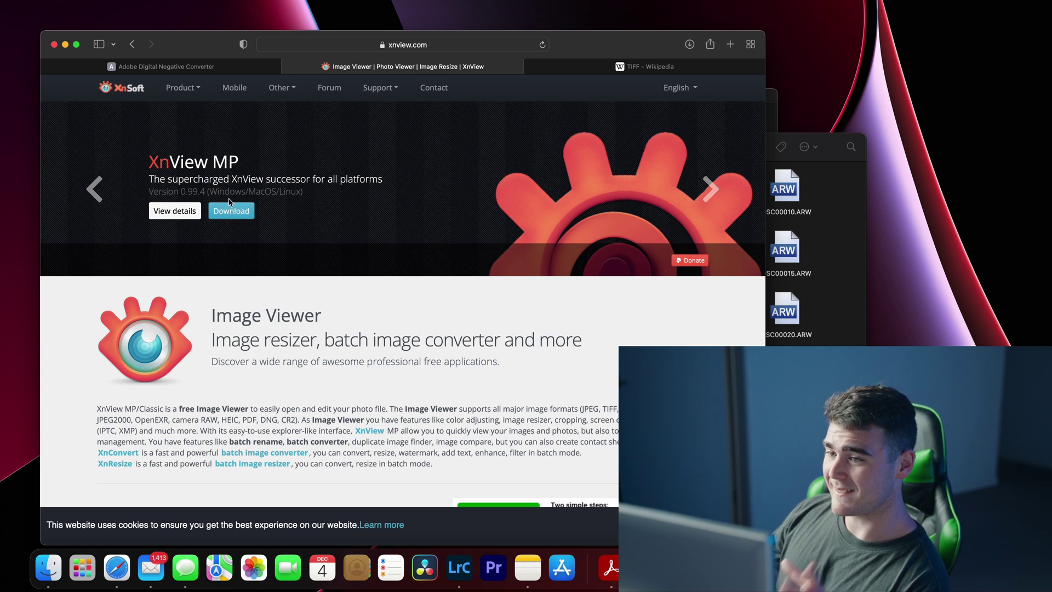
Download the XnView MP 0.99.4 Mac installer disk image from the XnView MP download page.
{"action": "left_click", "coordinate": [227, 214]}
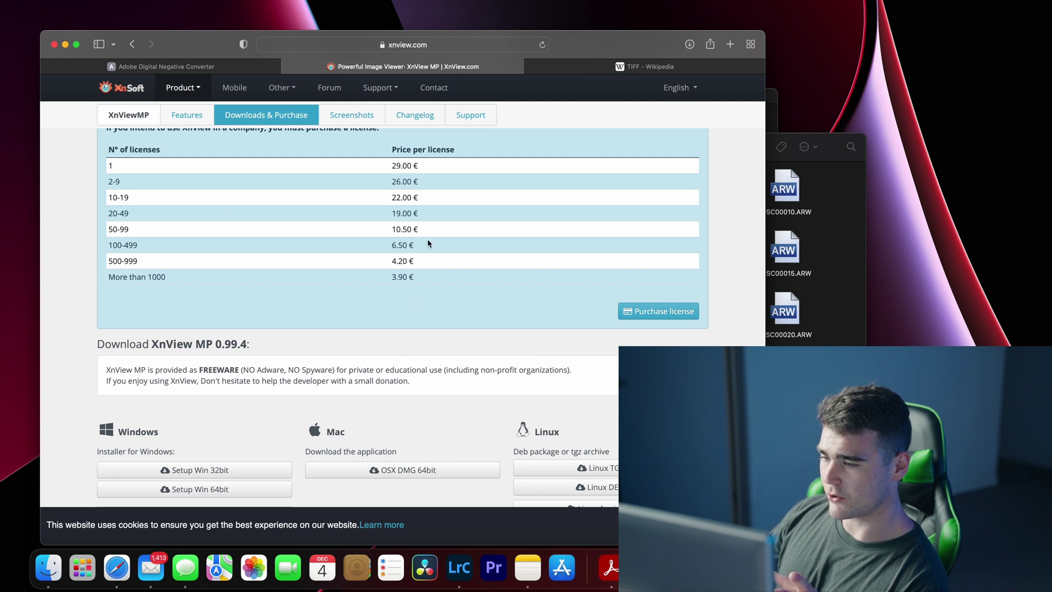
{"action": "scroll", "coordinate": [391, 317], "scroll_direction": "down", "scroll_amount": 5}
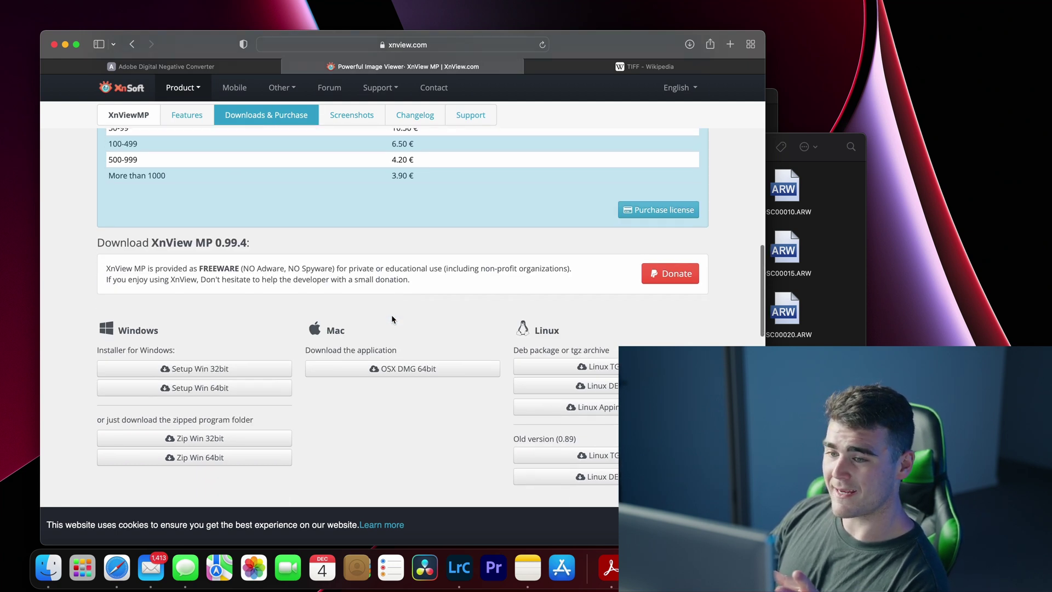
{"action": "scroll", "coordinate": [392, 320], "scroll_direction": "up", "scroll_amount": 1}
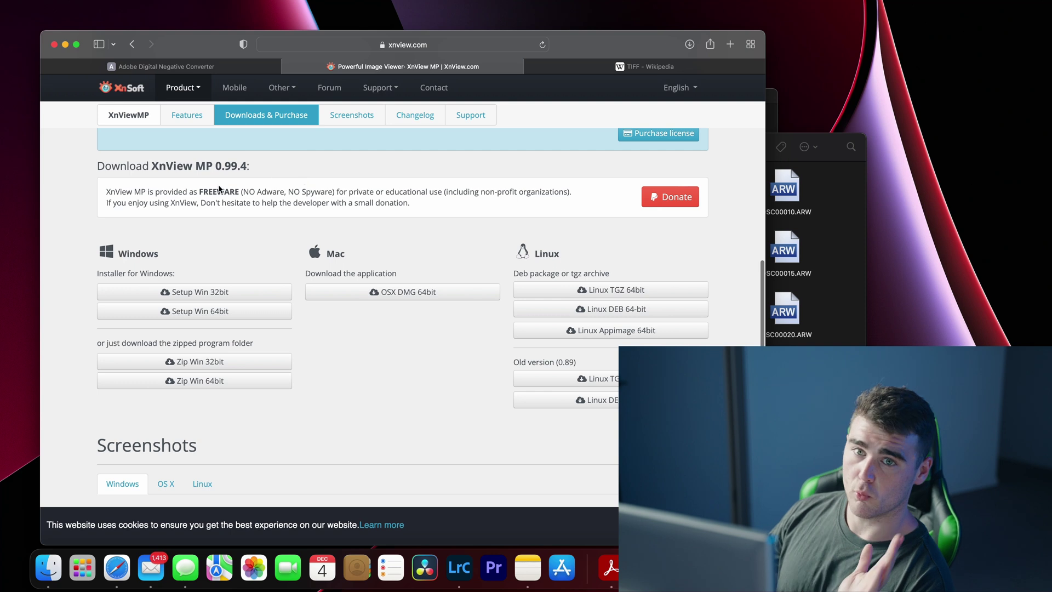
{"action": "left_click", "coordinate": [208, 310]}
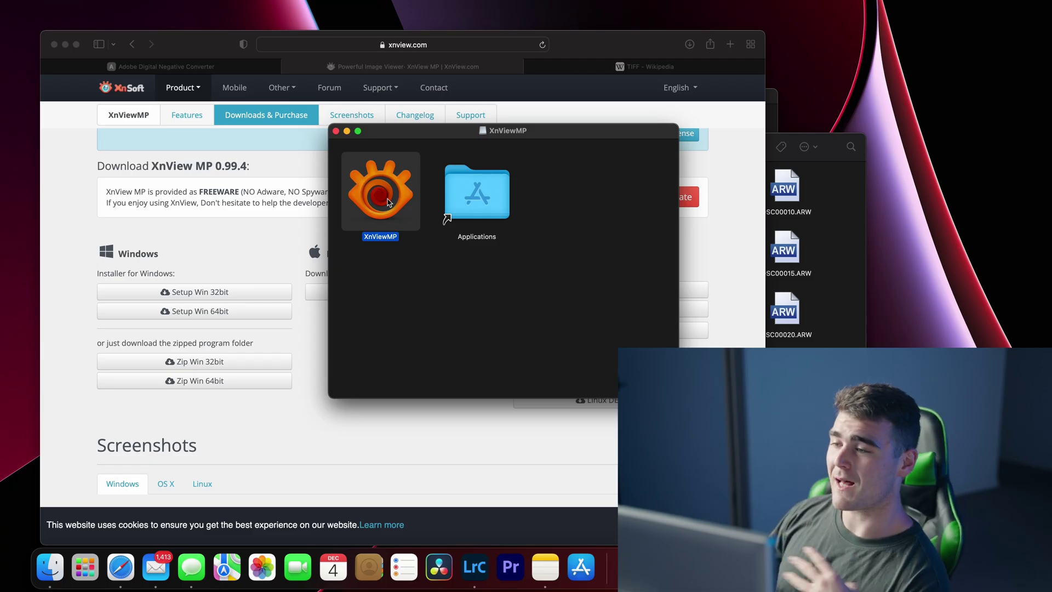
Launch XnViewMP from the disk image and open Tools > Batch convert.
{"action": "double_click", "coordinate": [387, 202]}
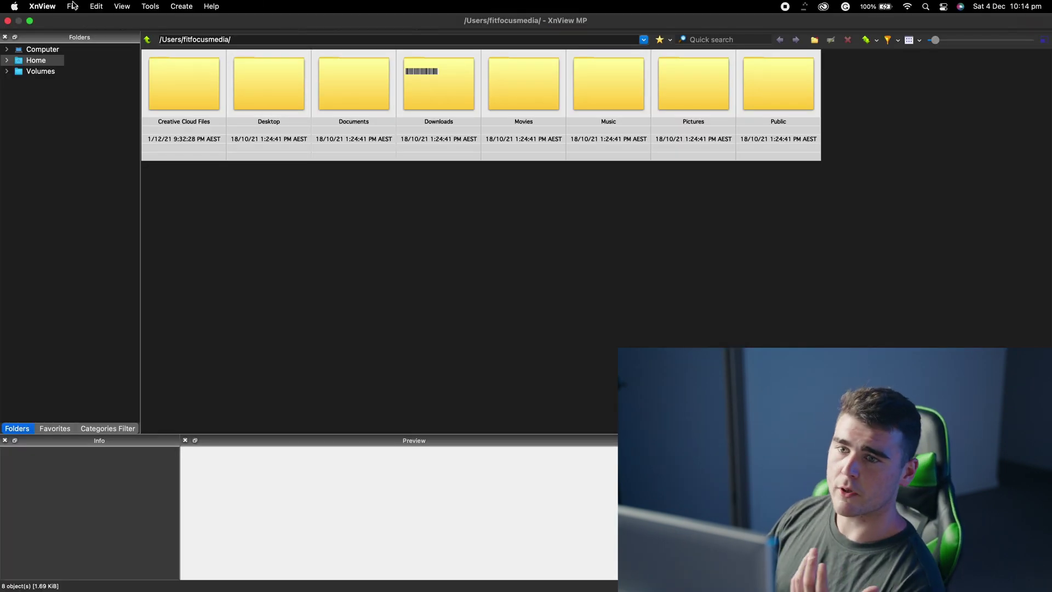
{"action": "left_click", "coordinate": [150, 7]}
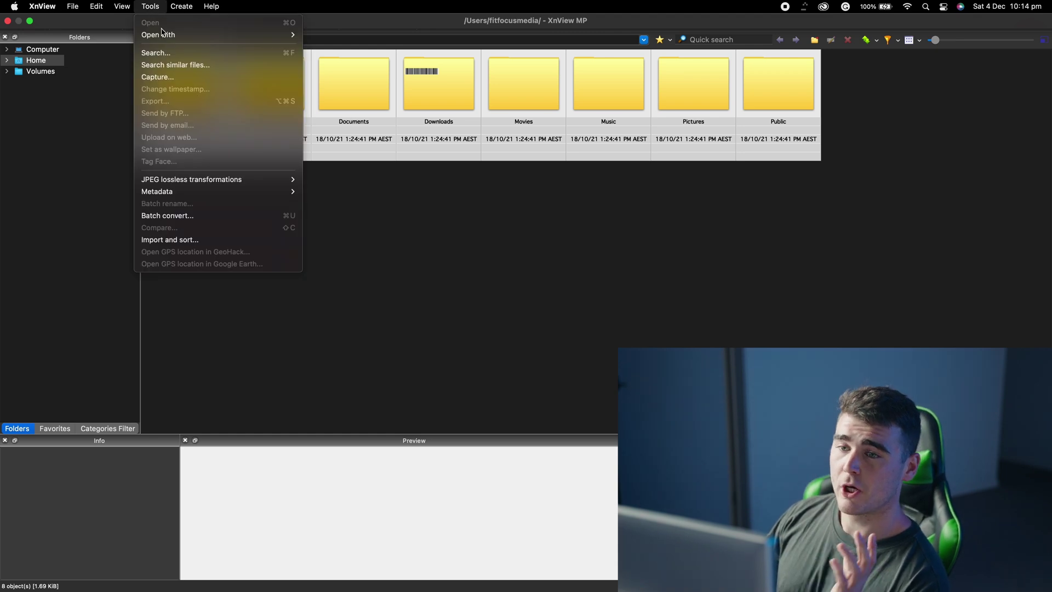
{"action": "left_click", "coordinate": [202, 217]}
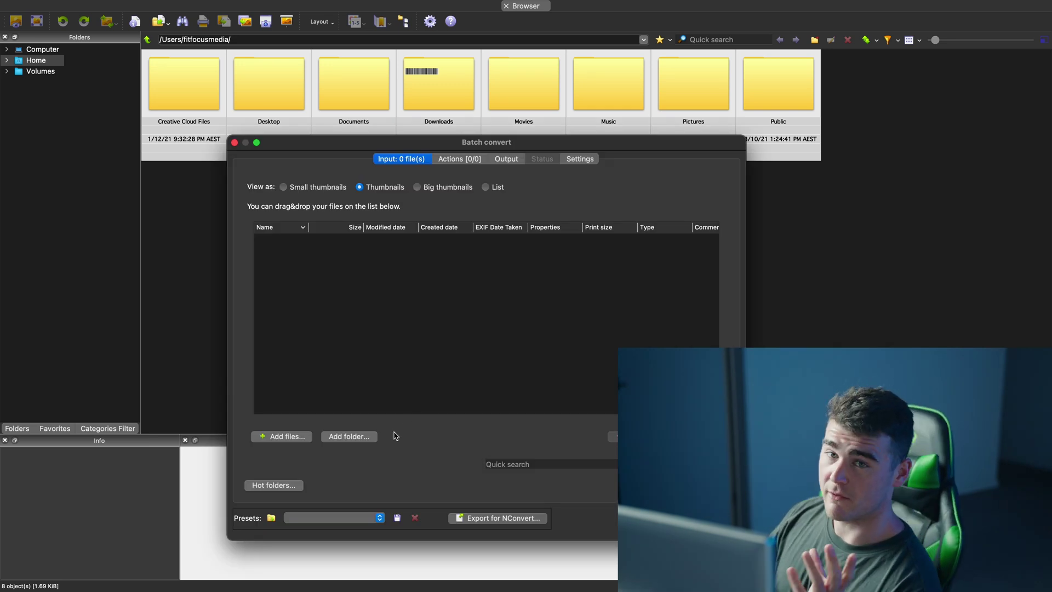
Add the folder Documents > Photo Transfers > a7IV > Photos > ARW, loading its 119 raw files.
{"action": "left_click", "coordinate": [356, 441]}
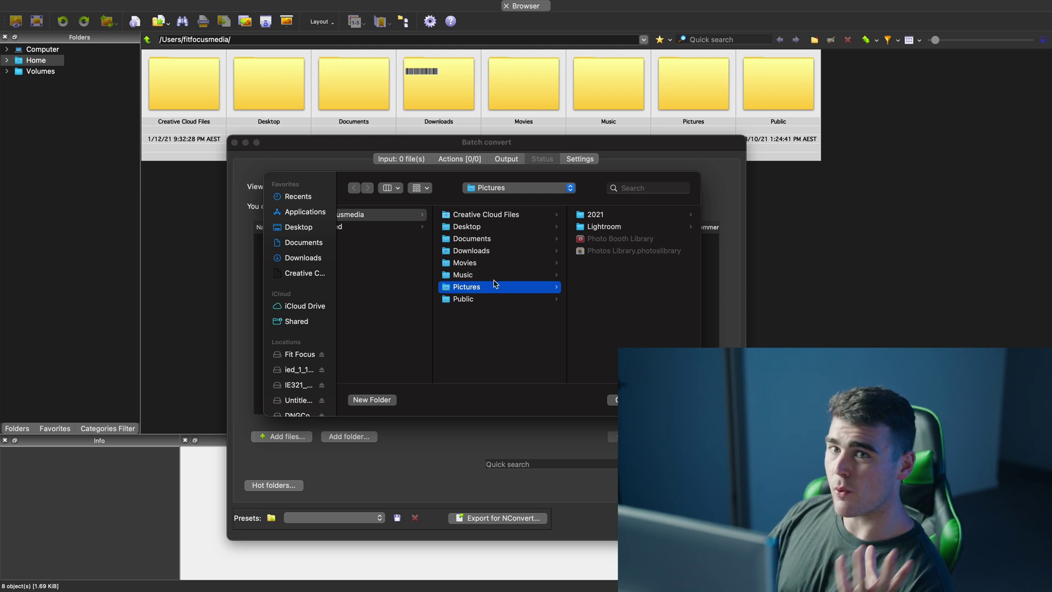
{"action": "left_click", "coordinate": [486, 240]}
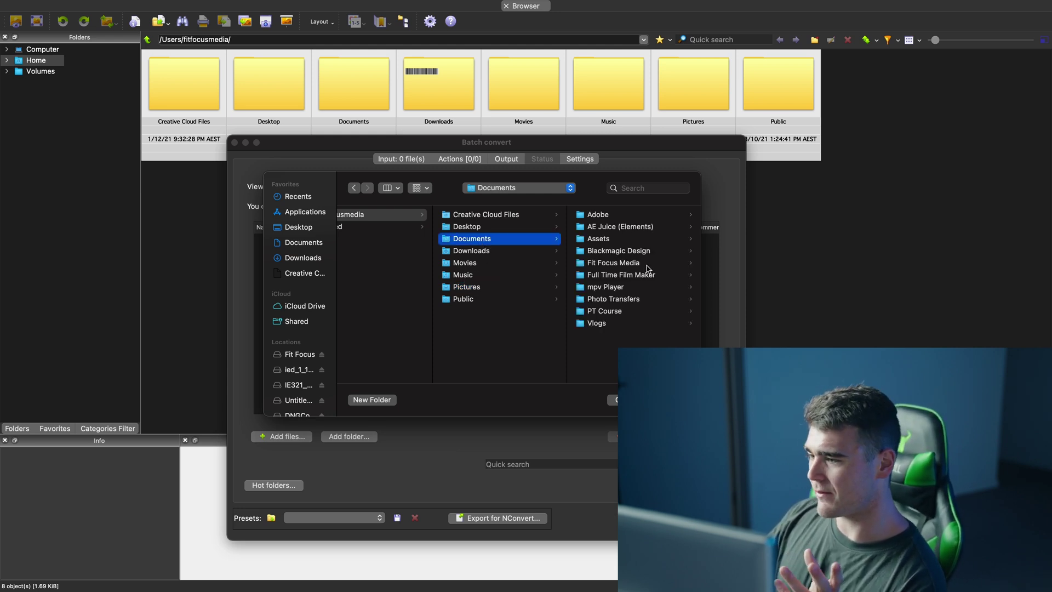
{"action": "left_click", "coordinate": [627, 299]}
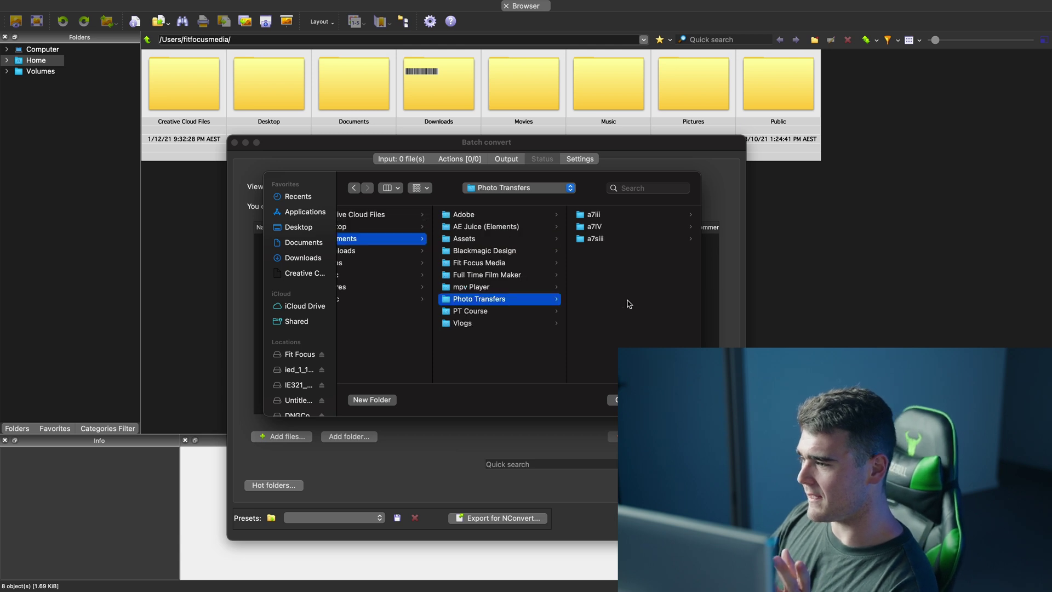
{"action": "left_click", "coordinate": [618, 227]}
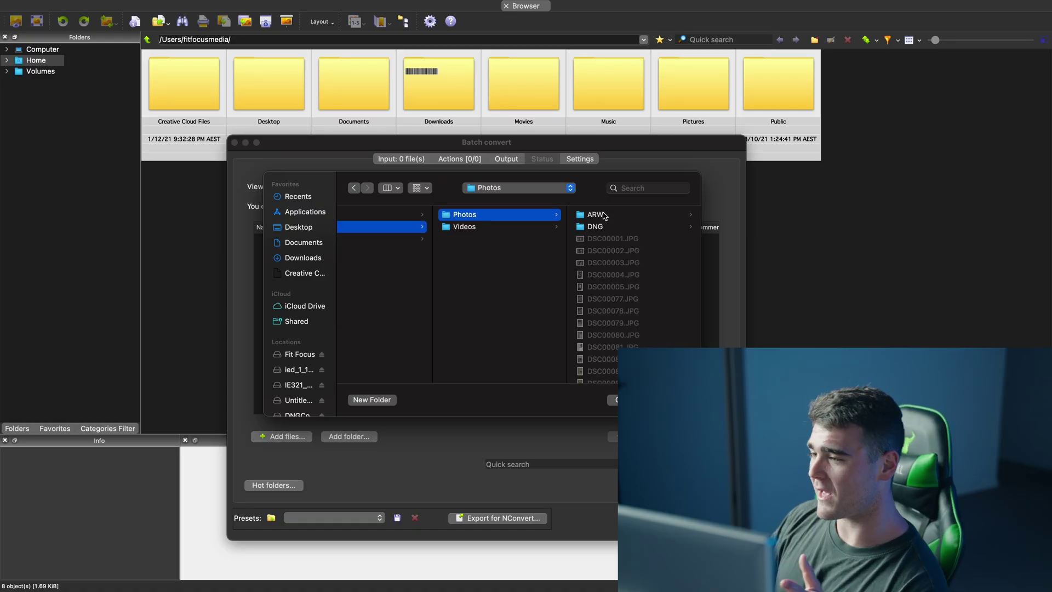
{"action": "left_click", "coordinate": [602, 214]}
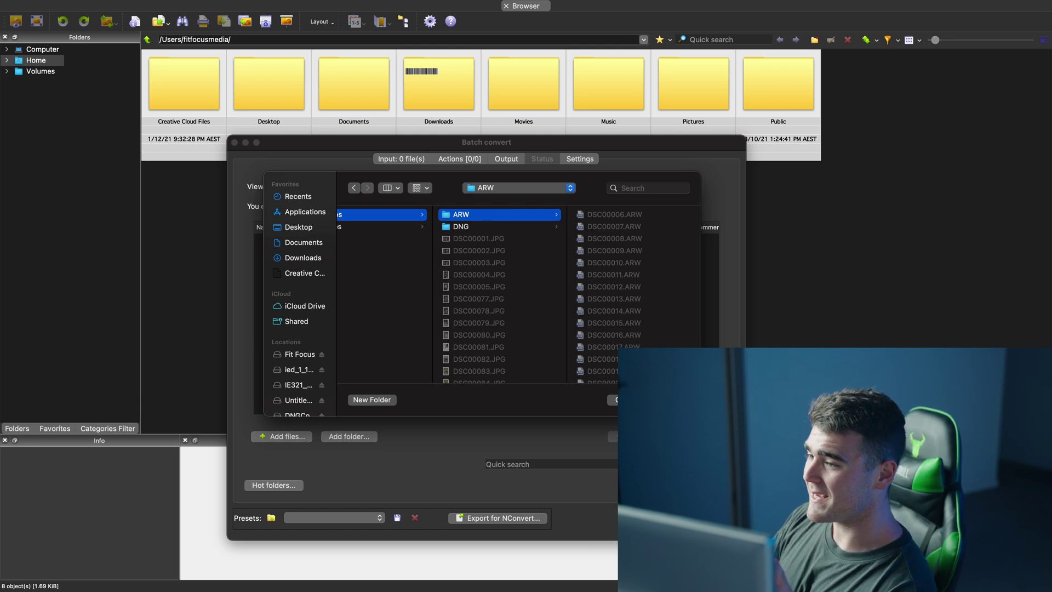
{"action": "left_click", "coordinate": [665, 400]}
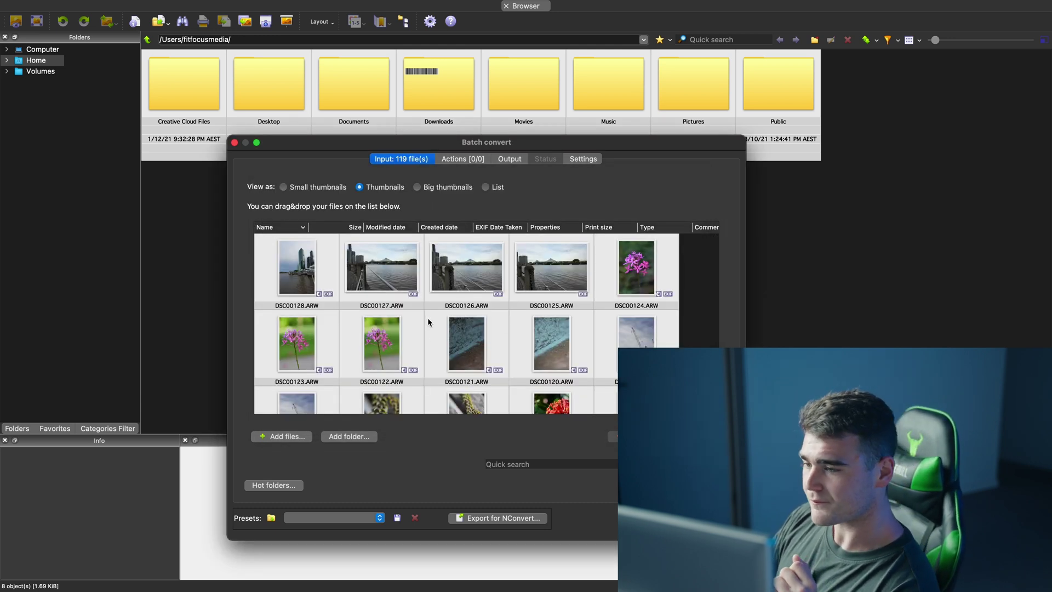
In the Output settings, keep TIF - TIFF Revision 6 as the format with the DNG folder as destination.
{"action": "scroll", "coordinate": [426, 323], "scroll_direction": "down", "scroll_amount": 10}
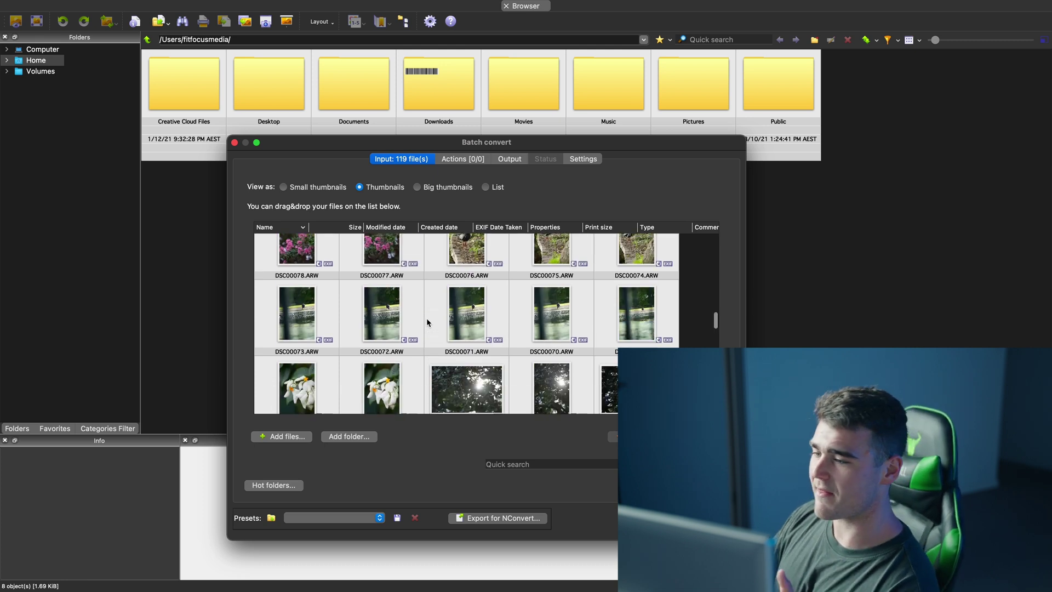
{"action": "scroll", "coordinate": [427, 322], "scroll_direction": "up", "scroll_amount": 10}
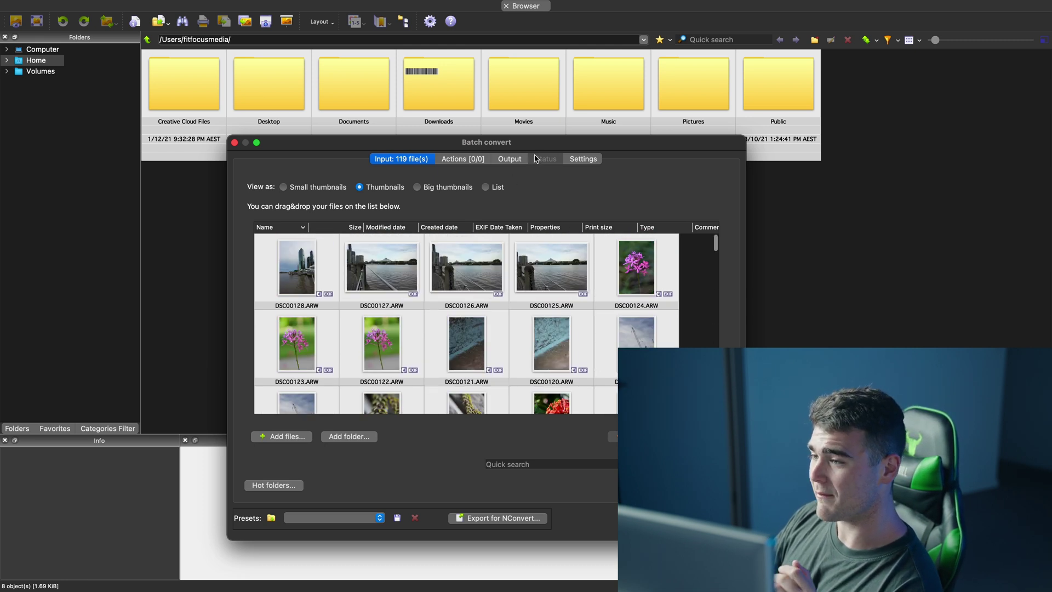
{"action": "left_click", "coordinate": [522, 160]}
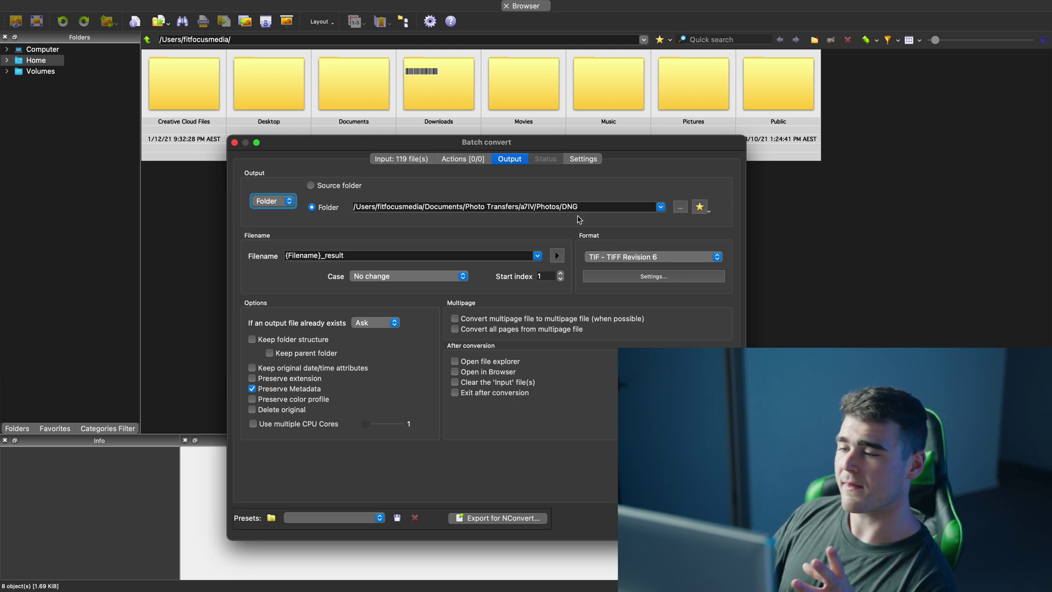
{"action": "left_click", "coordinate": [646, 261]}
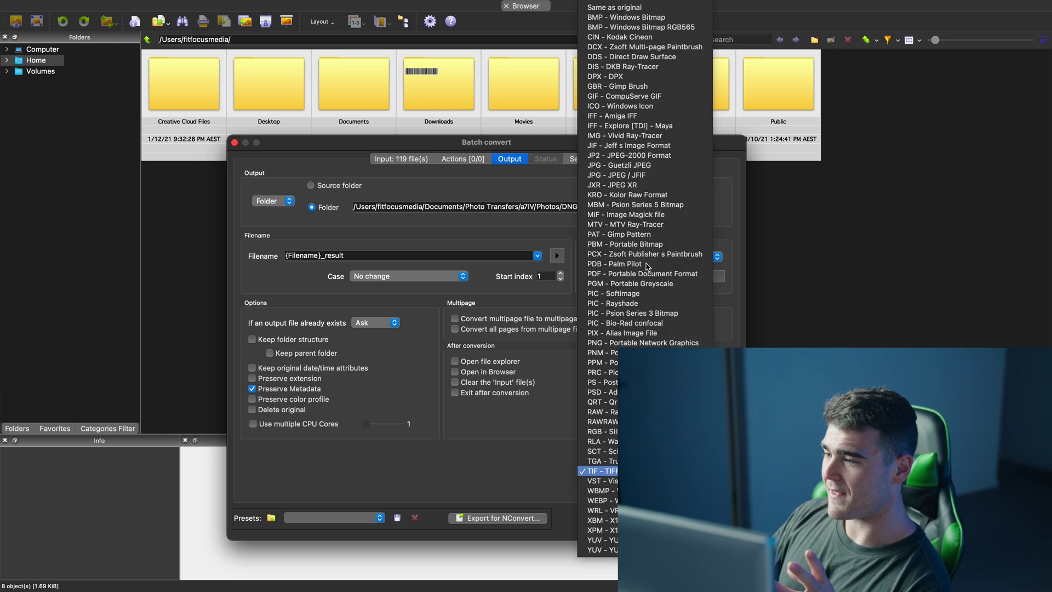
{"action": "left_click", "coordinate": [730, 255]}
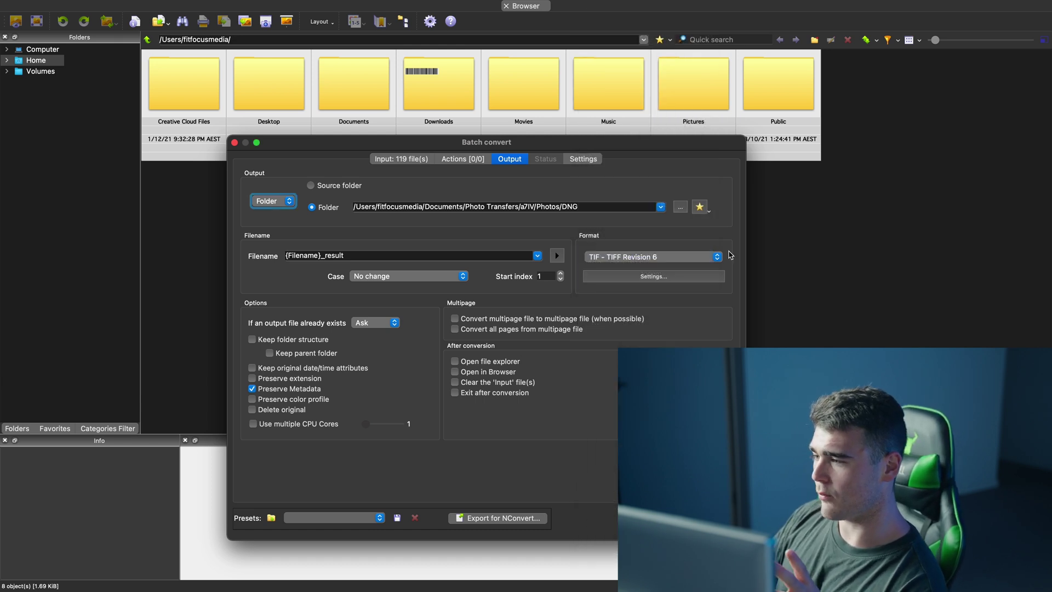
{"action": "left_click", "coordinate": [632, 257]}
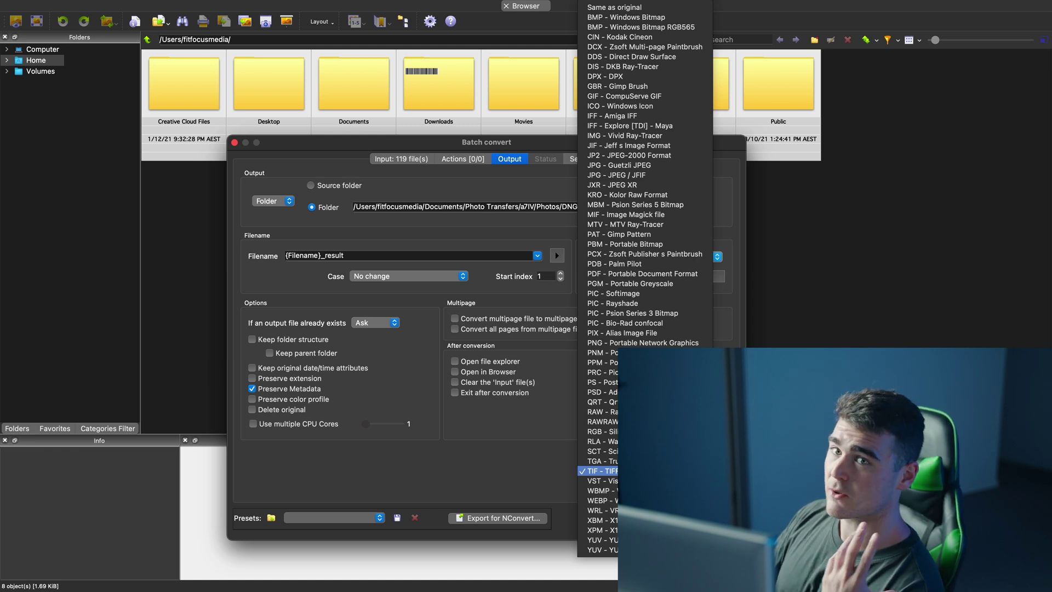
{"action": "left_click", "coordinate": [646, 471]}
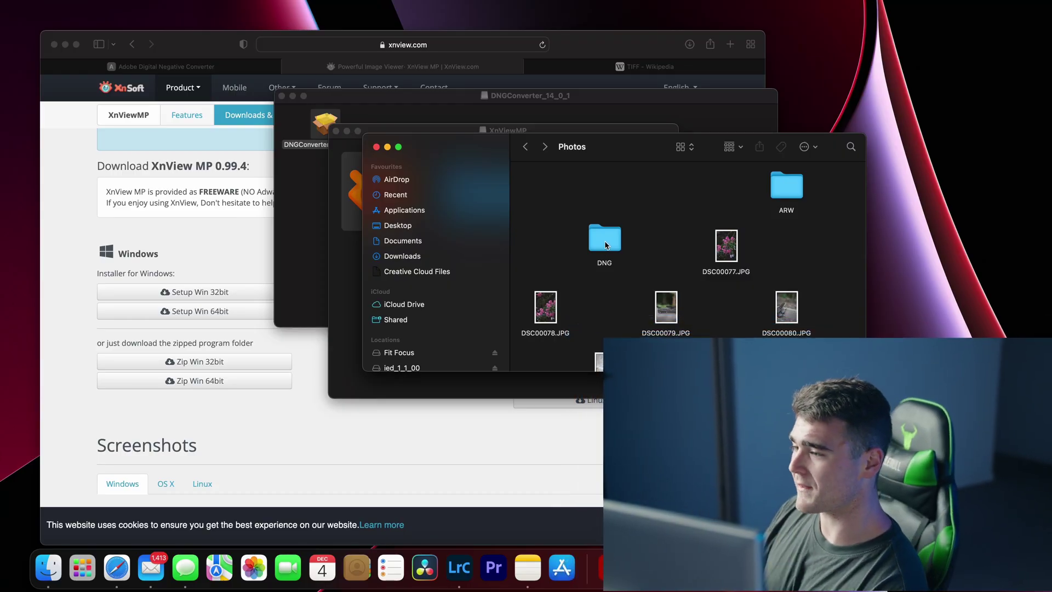
Open the DNG folder in Finder and browse its converted _result.tif files.
{"action": "double_click", "coordinate": [604, 241]}
{"action": "scroll", "coordinate": [695, 260], "scroll_direction": "up", "scroll_amount": 8}
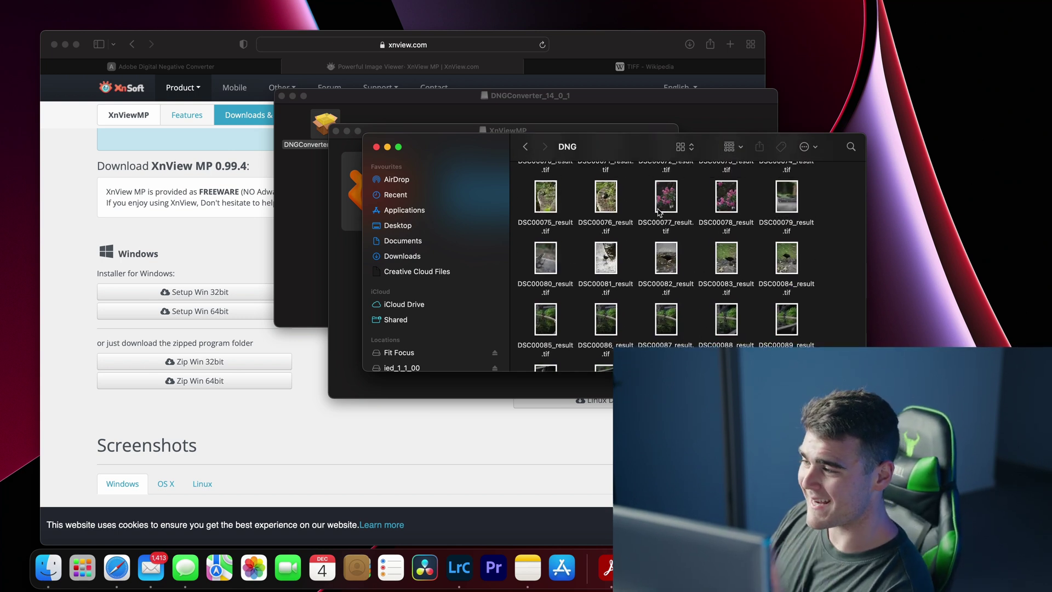
{"action": "scroll", "coordinate": [652, 210], "scroll_direction": "up", "scroll_amount": 12}
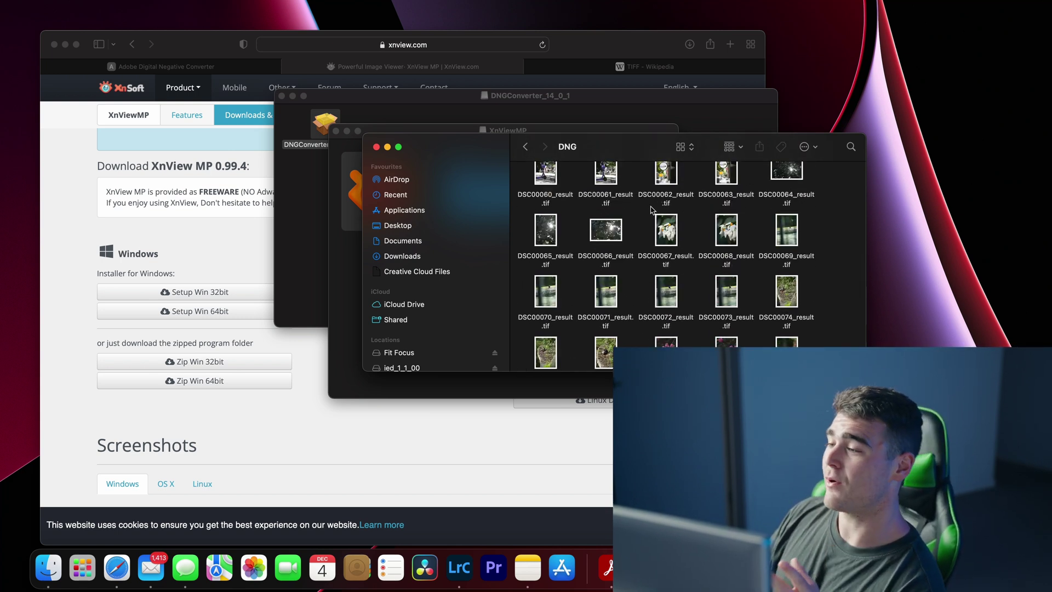
{"action": "scroll", "coordinate": [652, 210], "scroll_direction": "up", "scroll_amount": 2}
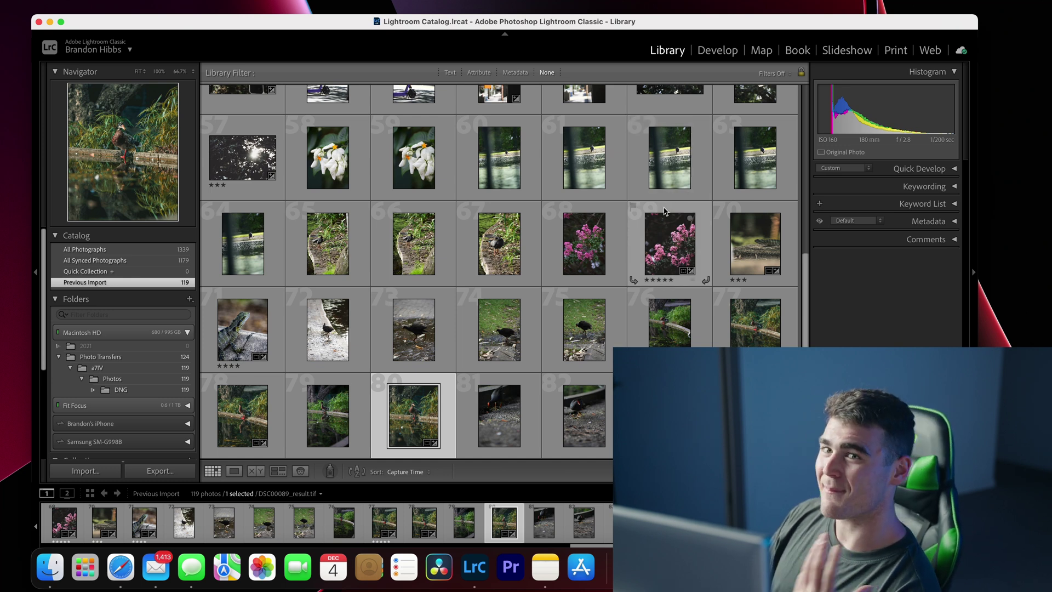
Open DSC00089_result.tif from the Library grid in the Develop module.
{"action": "scroll", "coordinate": [664, 211], "scroll_direction": "up", "scroll_amount": 3}
{"action": "key", "text": "d"}
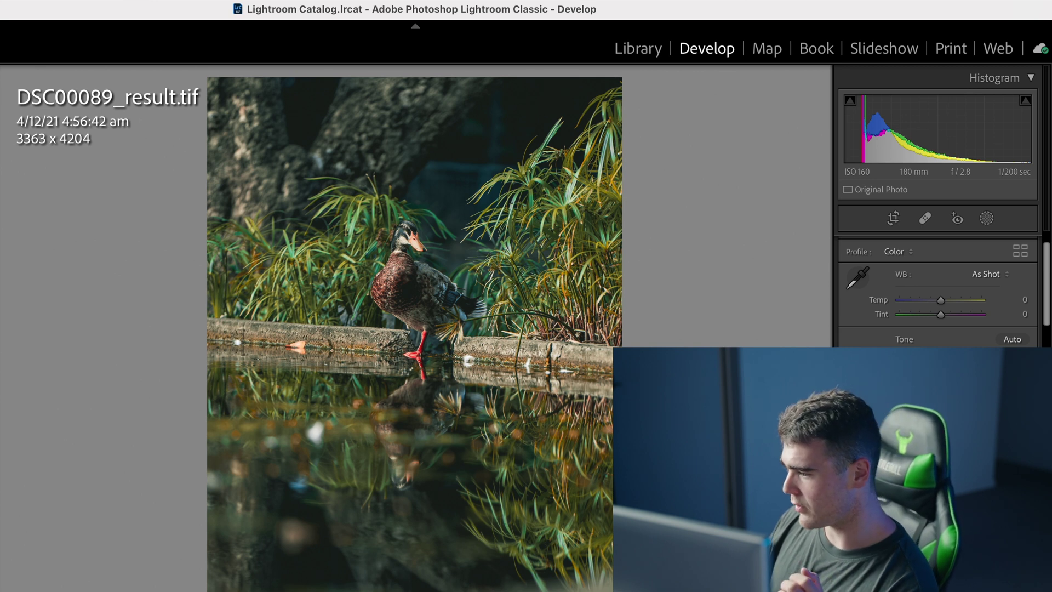
Step back to earlier photos, compare before/after, zoom the raw in Imaging Edge Edit, then quit it.
{"action": "key", "text": "Left"}
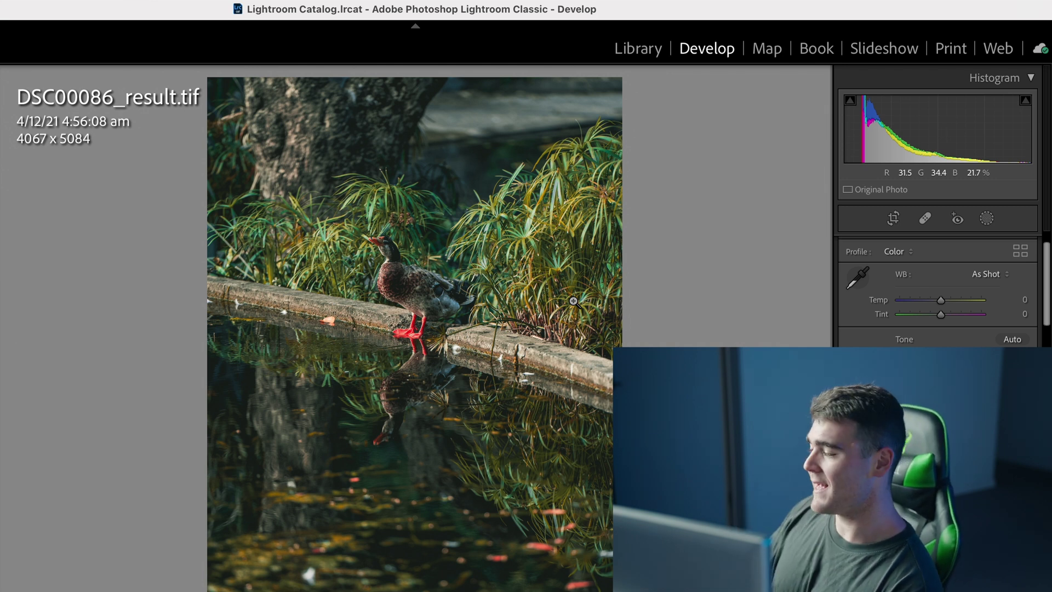
{"action": "key", "text": "y"}
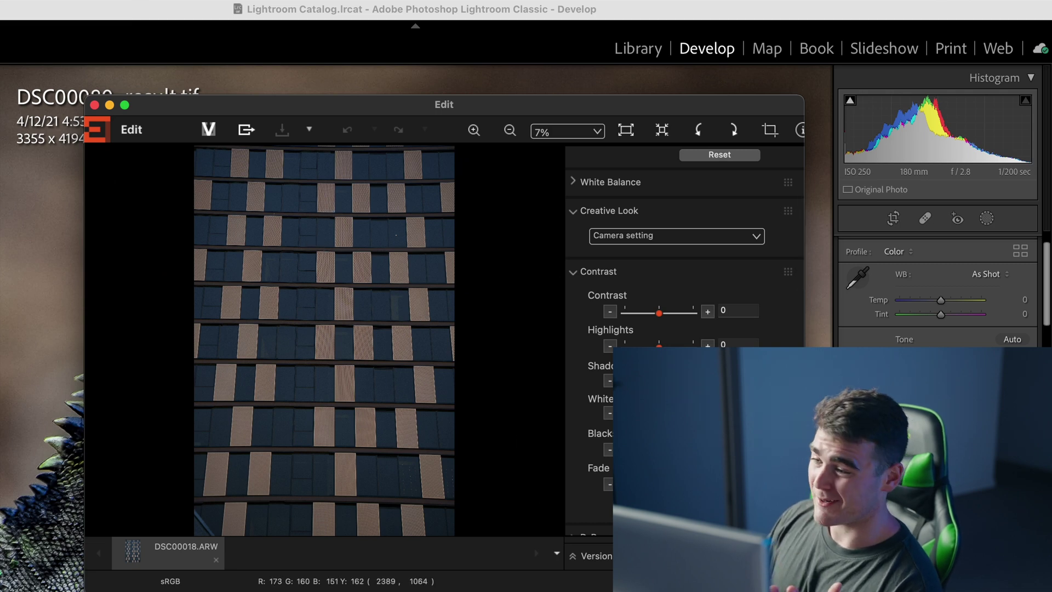
{"action": "left_click", "coordinate": [327, 204]}
{"action": "left_click", "coordinate": [327, 205]}
{"action": "left_click", "coordinate": [327, 205]}
{"action": "left_click", "coordinate": [327, 205]}
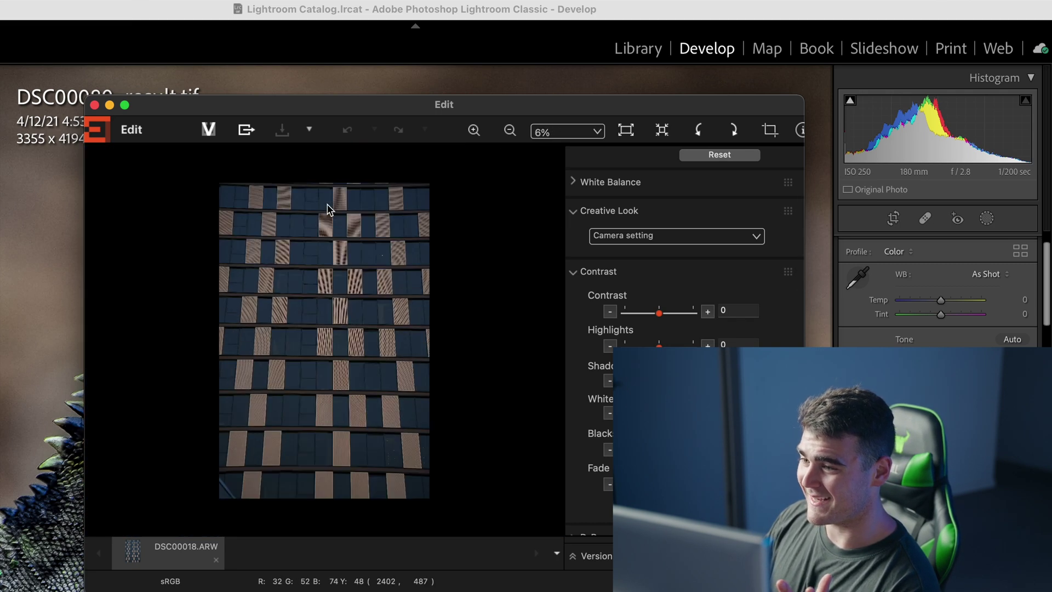
{"action": "left_click", "coordinate": [327, 205]}
{"action": "left_click", "coordinate": [327, 205]}
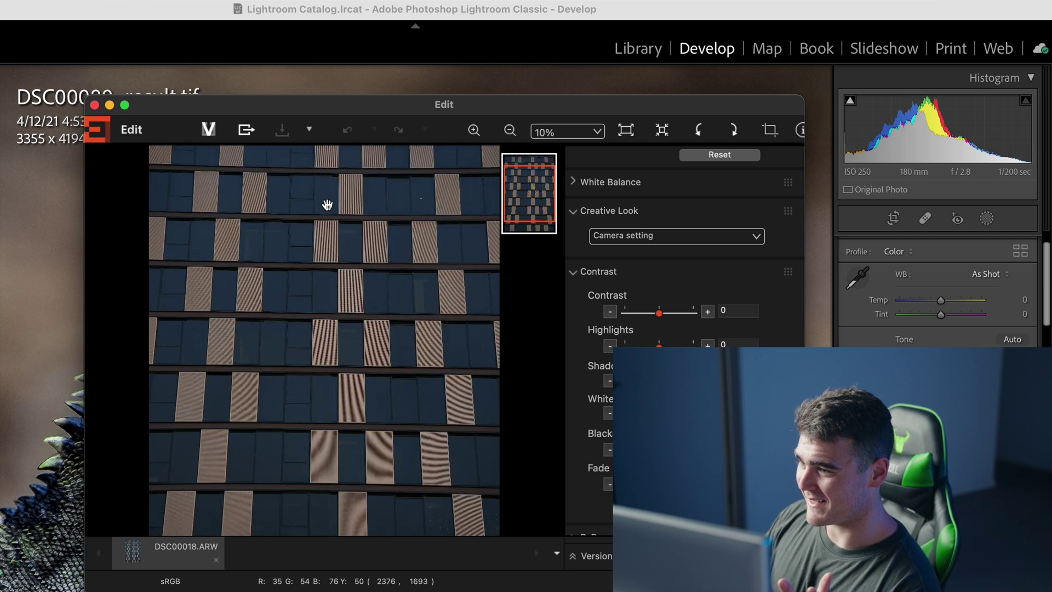
{"action": "key", "text": "super+q"}
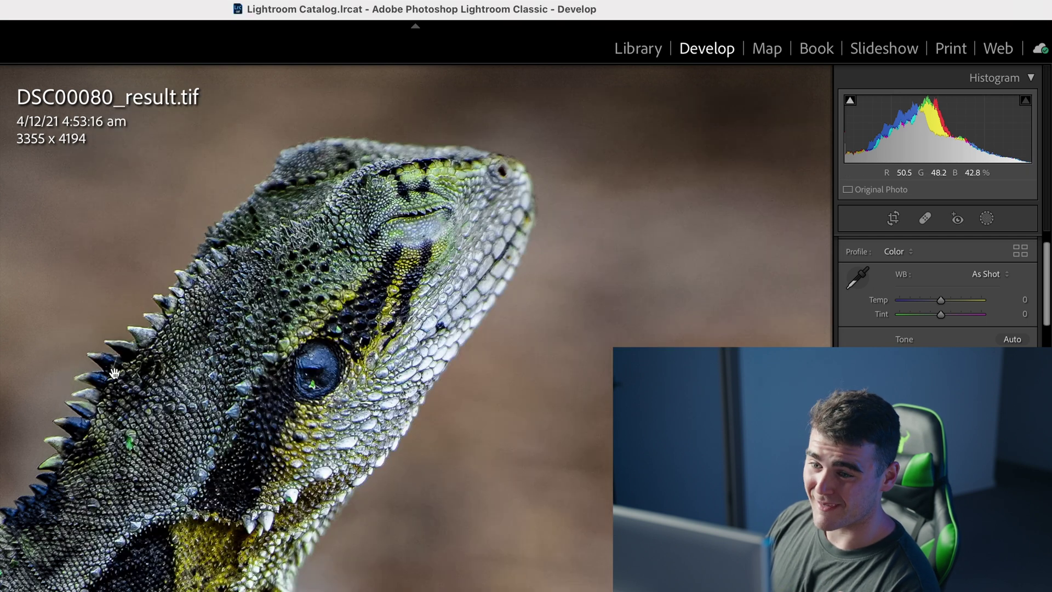
Zoom out, go back past DSC00079 to DSC00078_result.tif, and pan its pink blossoms at 1:1.
{"action": "left_click", "coordinate": [495, 252]}
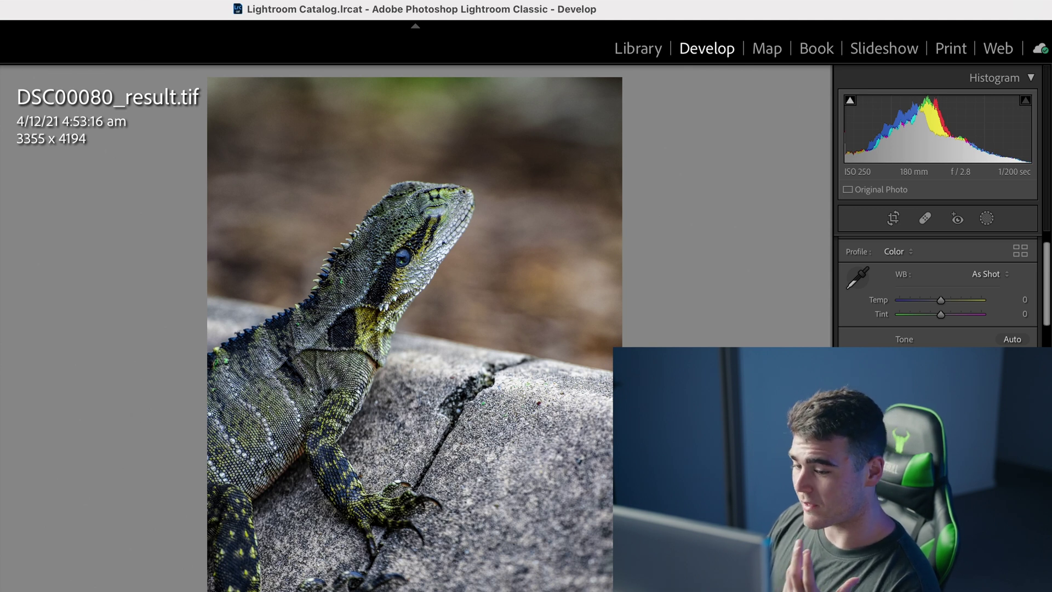
{"action": "key", "text": "Left"}
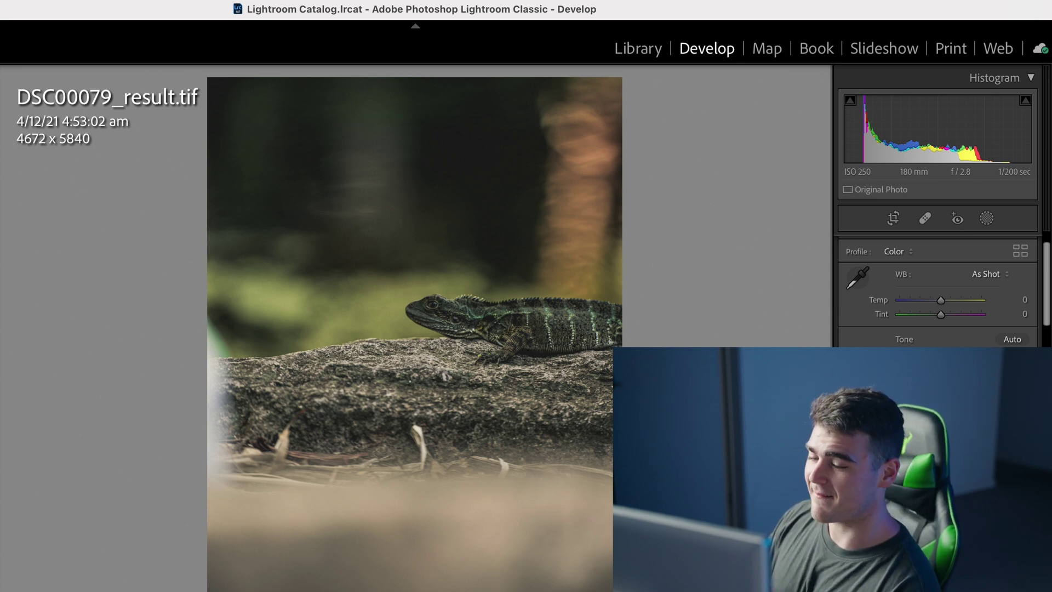
{"action": "key", "text": "Left"}
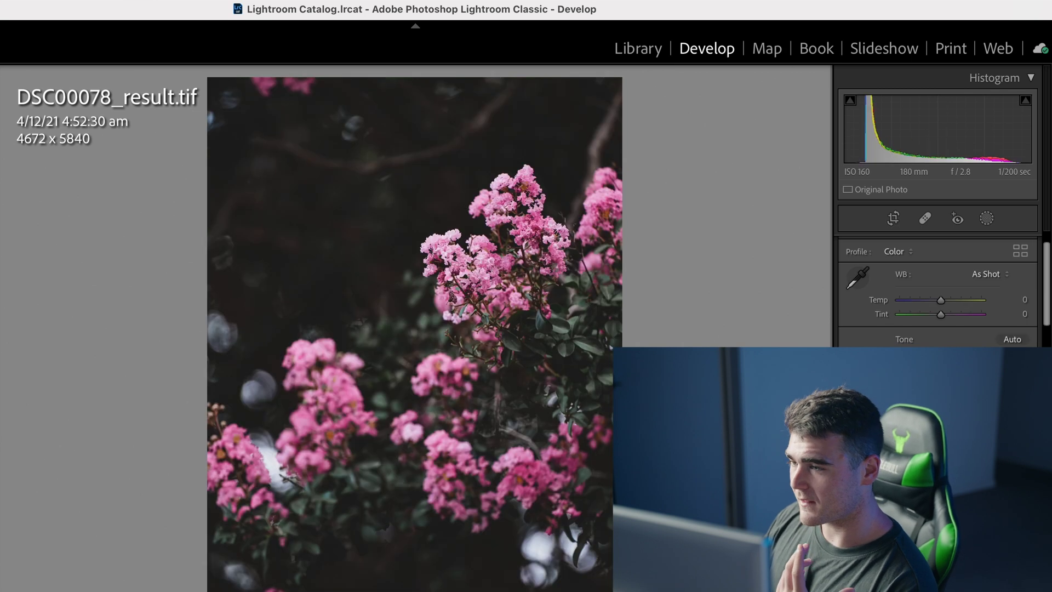
{"action": "left_click", "coordinate": [511, 247]}
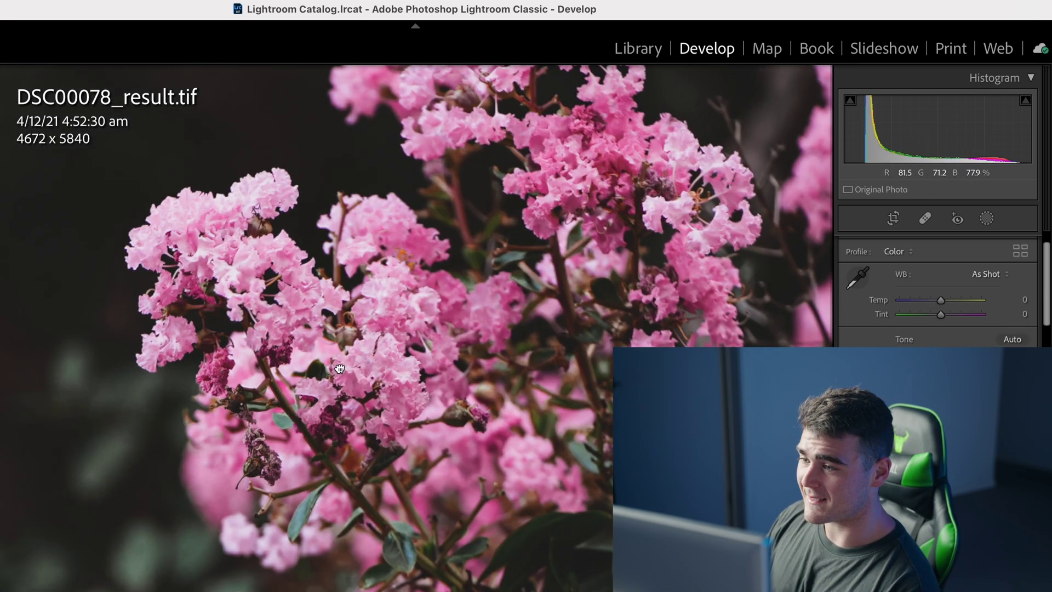
{"action": "left_click_drag", "start_coordinate": [340, 367], "coordinate": [359, 308]}
{"action": "left_click", "coordinate": [358, 308]}
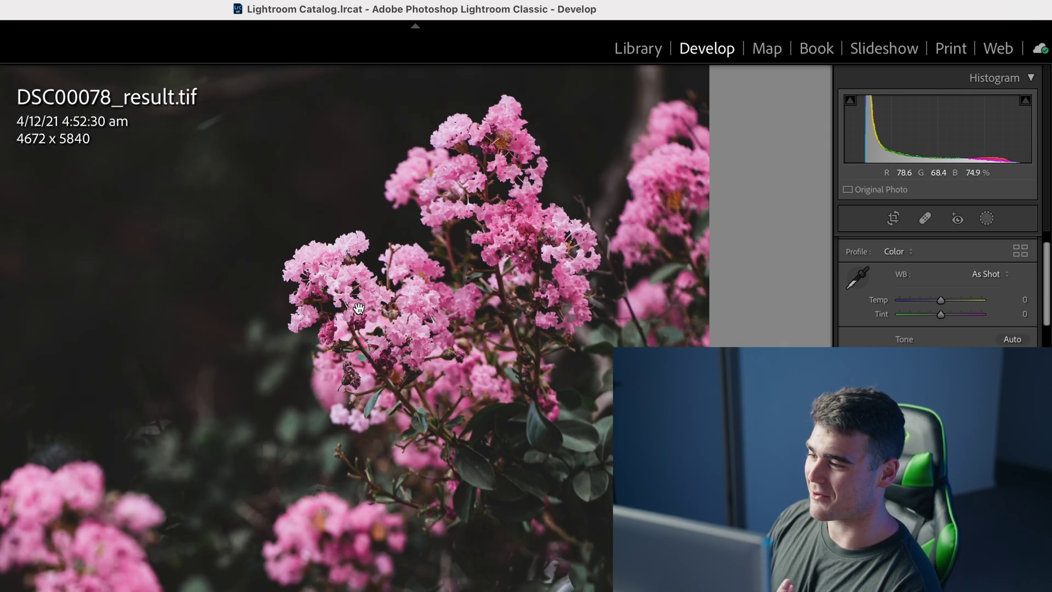